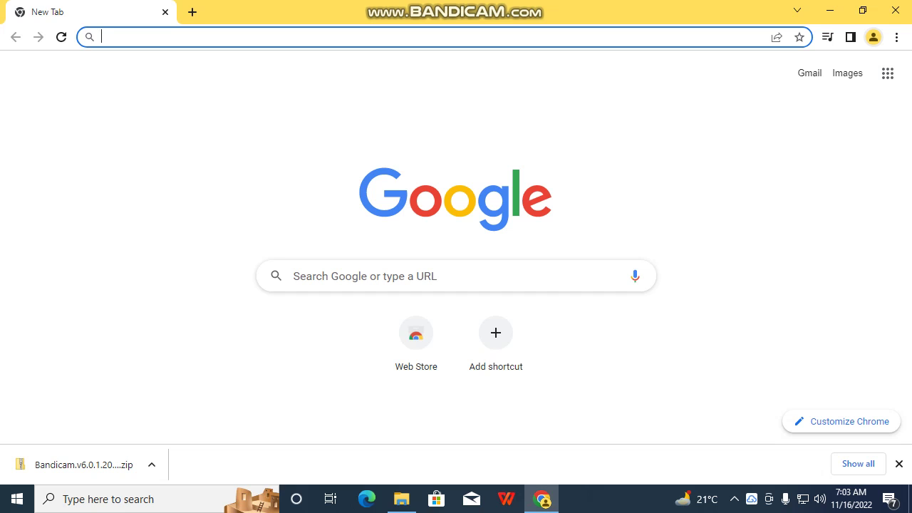
- Search the web for "windows 10" and open Microsoft's Download Windows 10 page
type("wi")
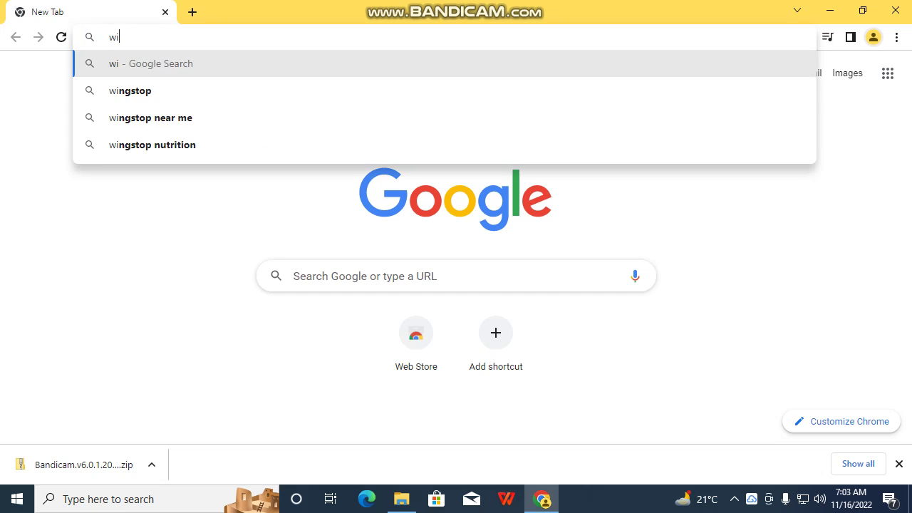
type("ndows 10")
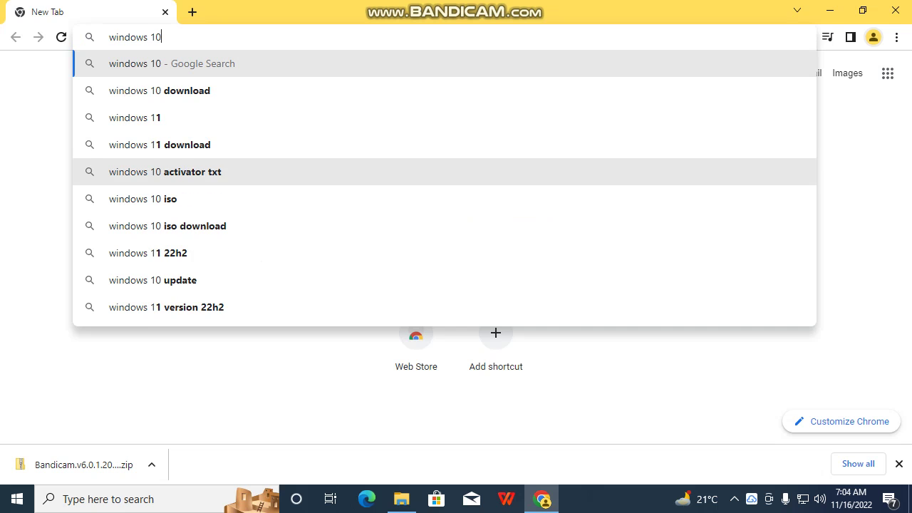
key("Return")
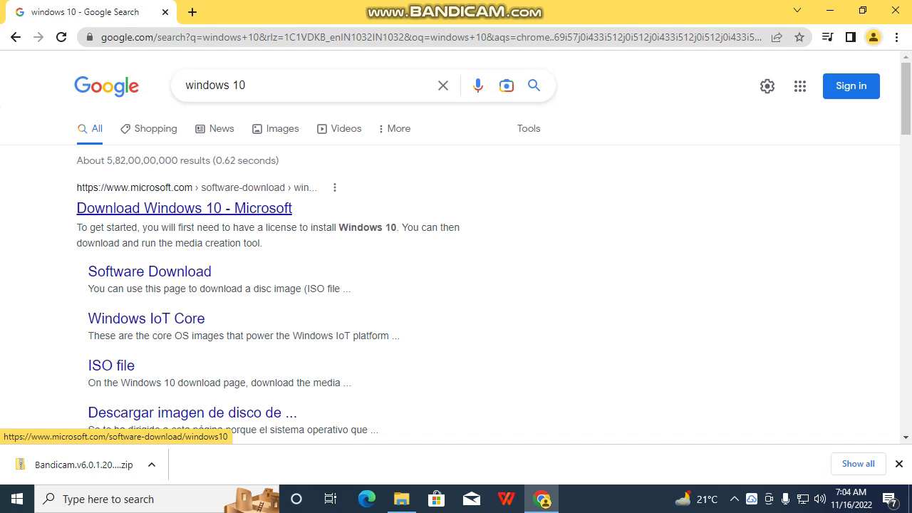
left_click(184, 207)
- Download the Windows 10 media creation tool from the Create Windows 10 installation media section
scroll(456, 250, "down", 6)
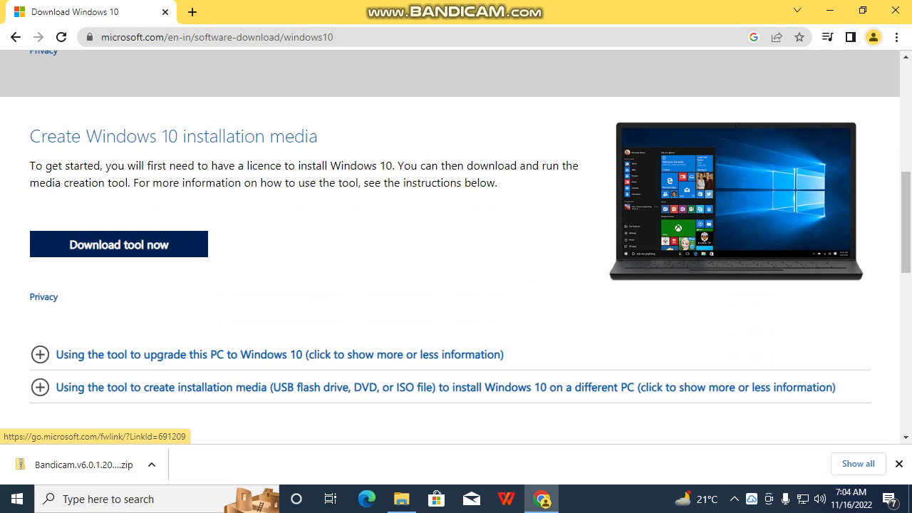
left_click(118, 245)
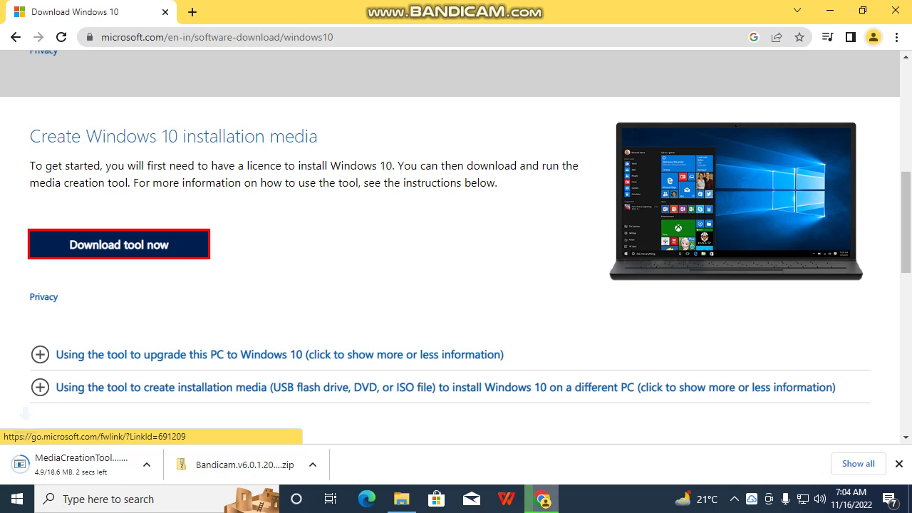
left_click(319, 465)
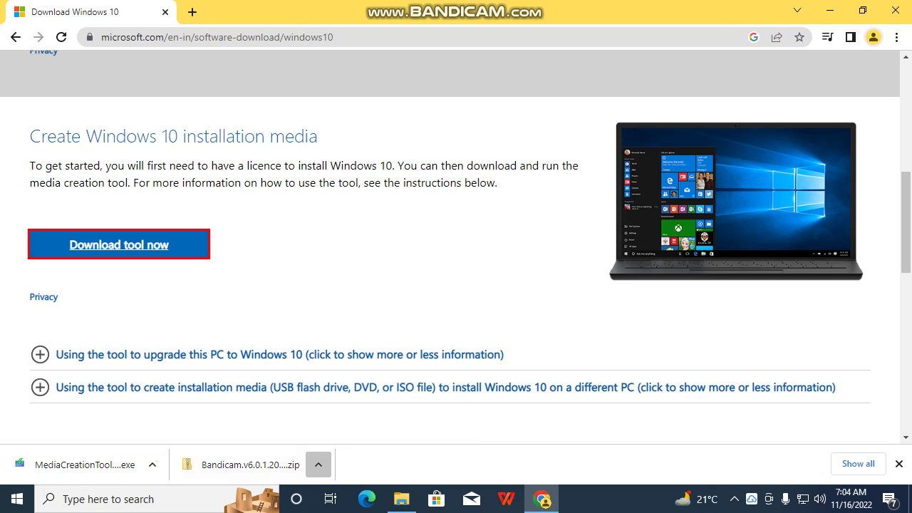
- Show the downloaded MediaCreationTool22H2 file in its folder and launch it
left_click(153, 465)
left_click(193, 416)
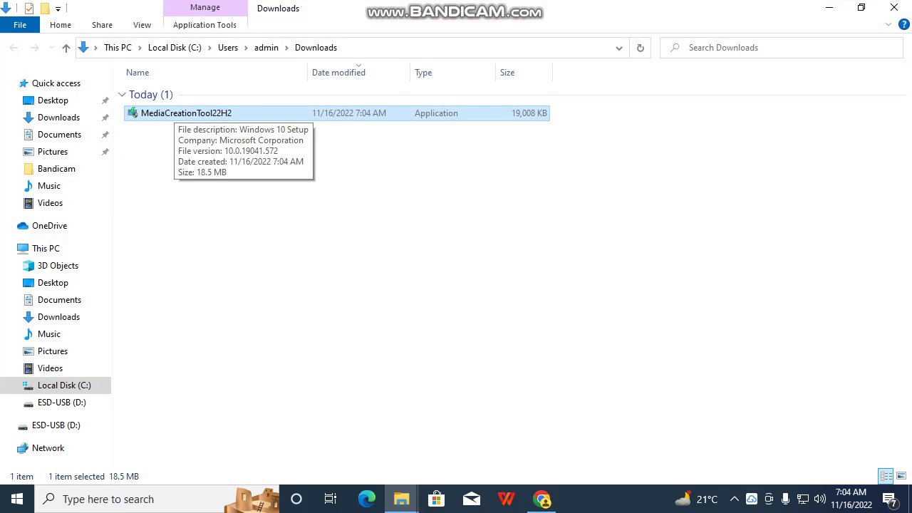
right_click(193, 113)
left_click(214, 140)
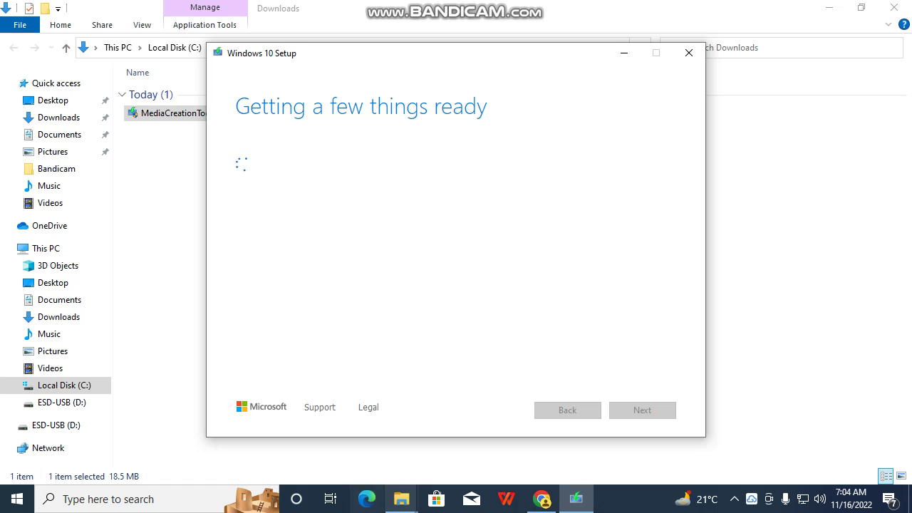
- Check the contents of the ESD-USB (D:) drive in File Explorer, and put that window away
mouse_move(402, 499)
left_click(326, 435)
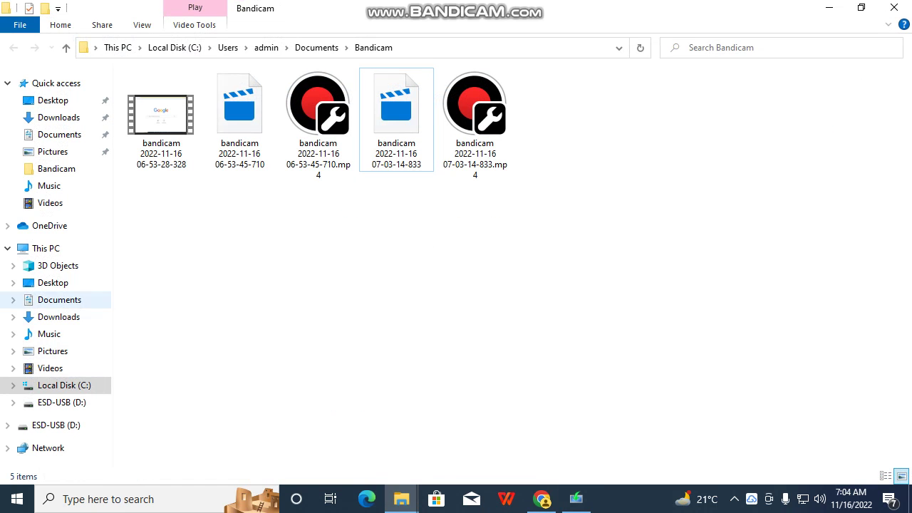
left_click(46, 248)
left_click(393, 204)
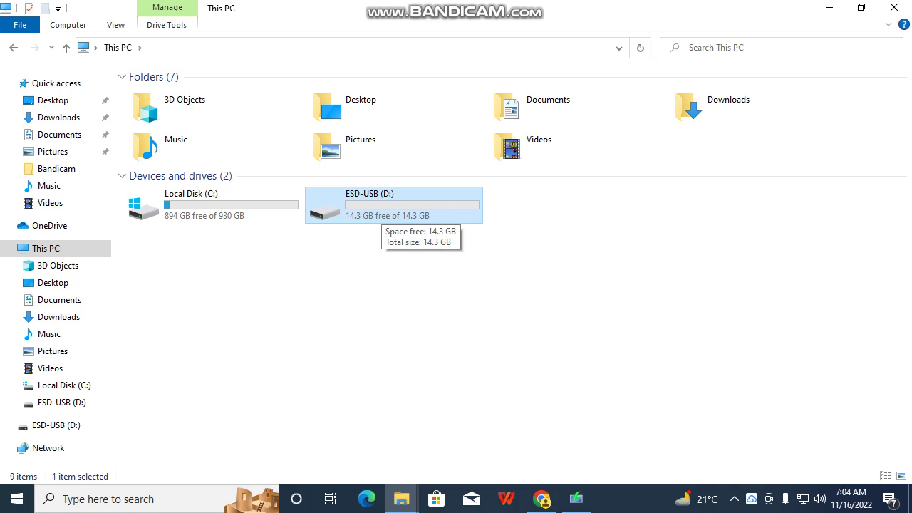
double_click(385, 210)
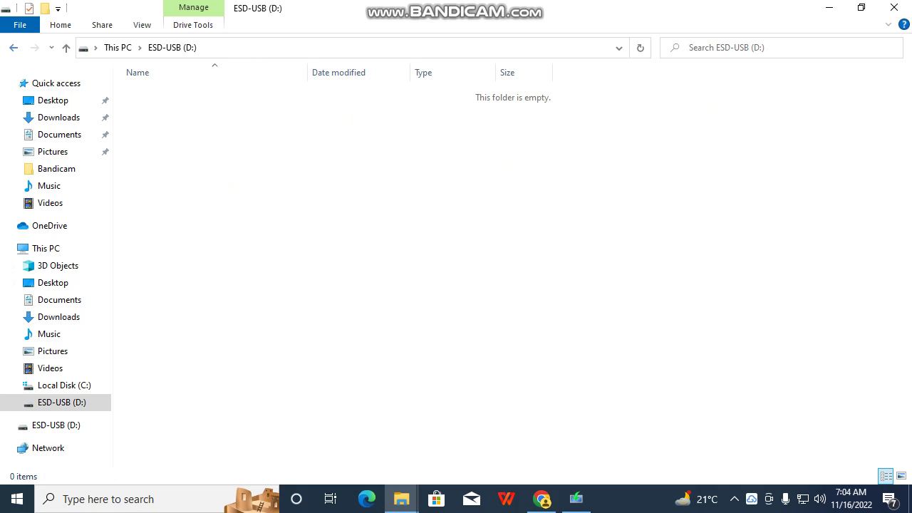
key("alt+Left")
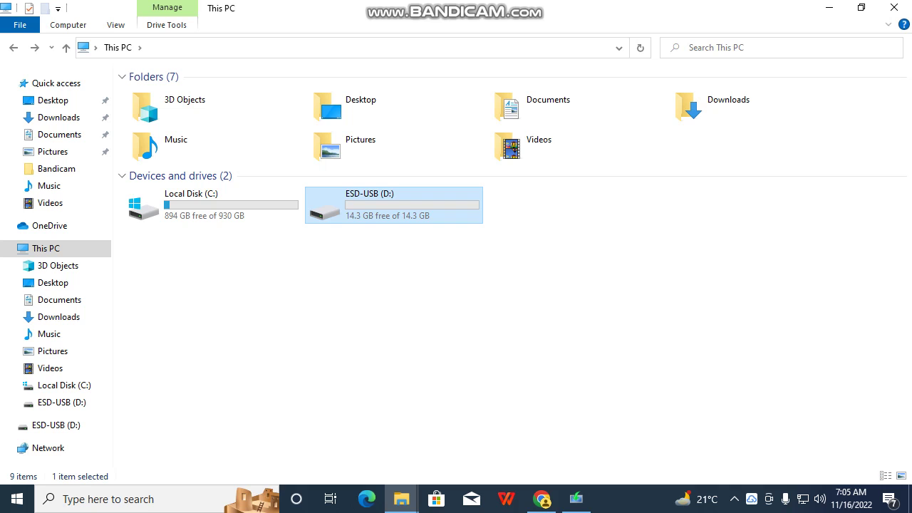
left_click(829, 8)
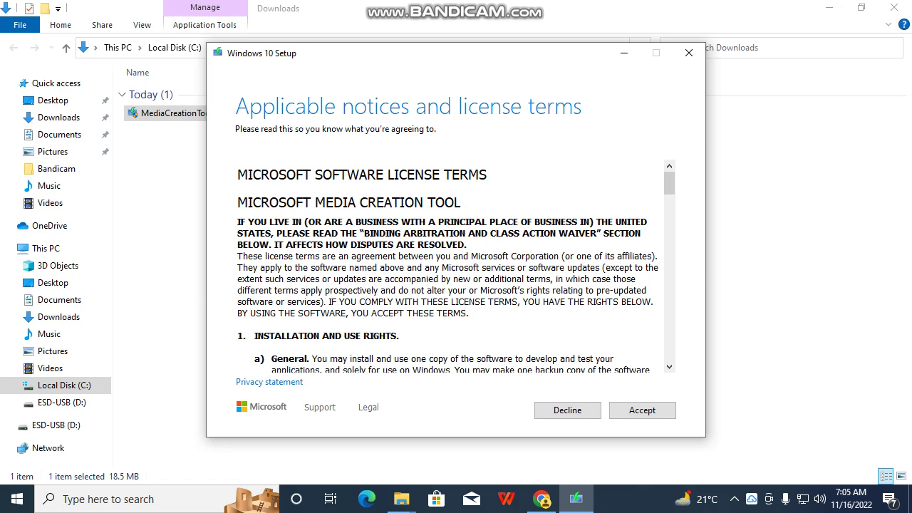
- Skim the Microsoft Media Creation Tool license terms and accept them
scroll(456, 268, "down", 4)
scroll(456, 268, "up", 3)
scroll(456, 268, "down", 3)
scroll(453, 268, "down", 20)
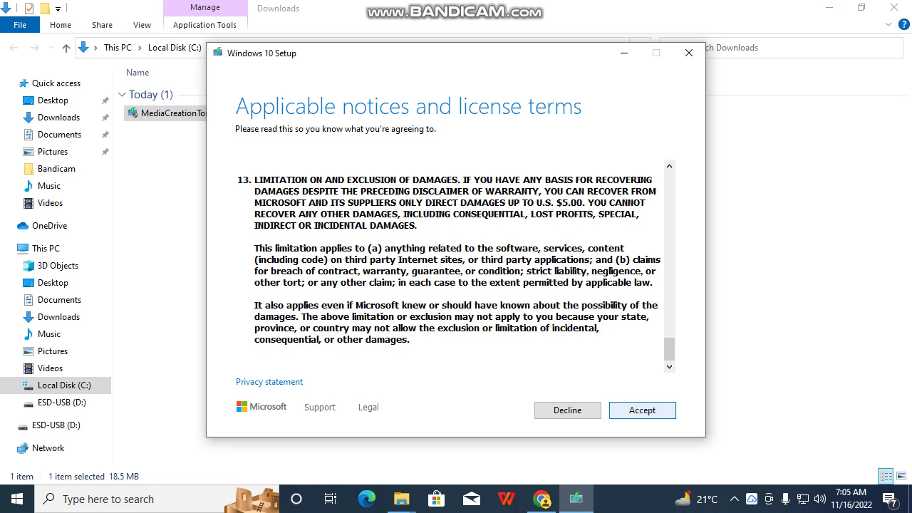
left_click(642, 410)
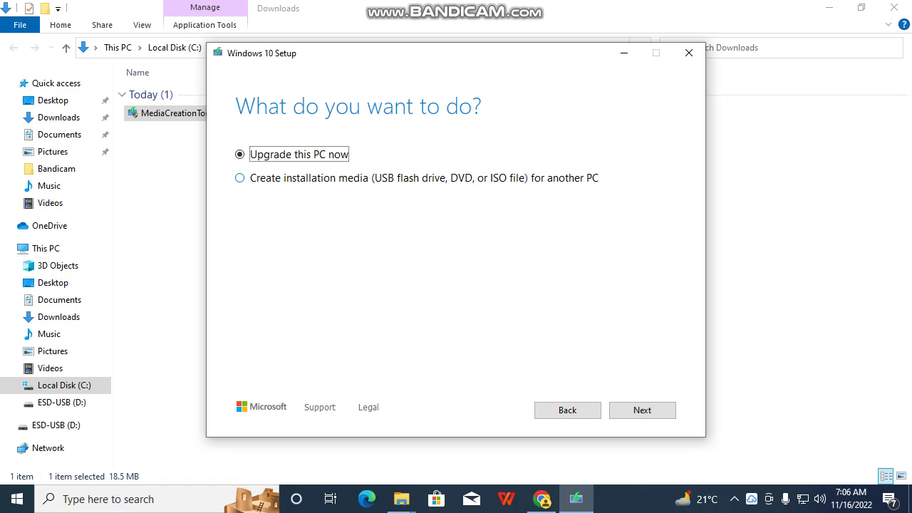
- Choose to create installation media for another PC, turn off the recommended options, and continue with the 64-bit (x64) architecture
left_click(239, 177)
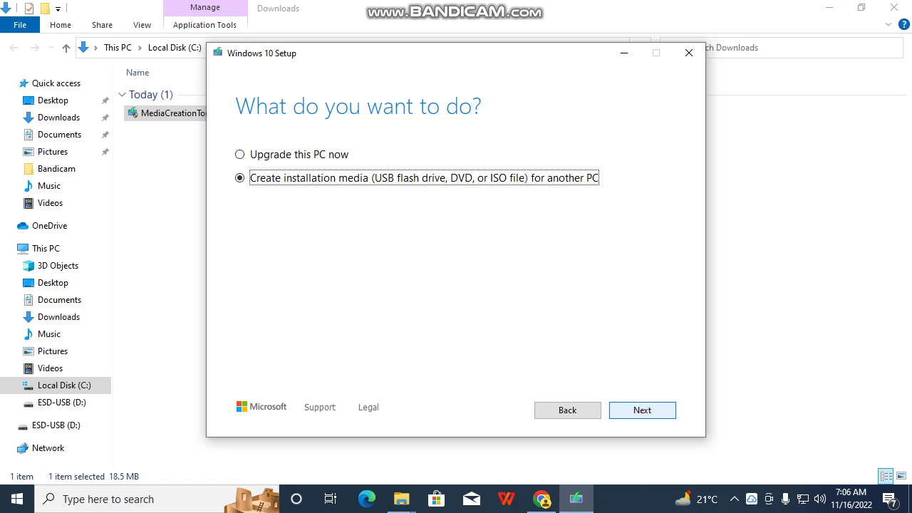
key("Return")
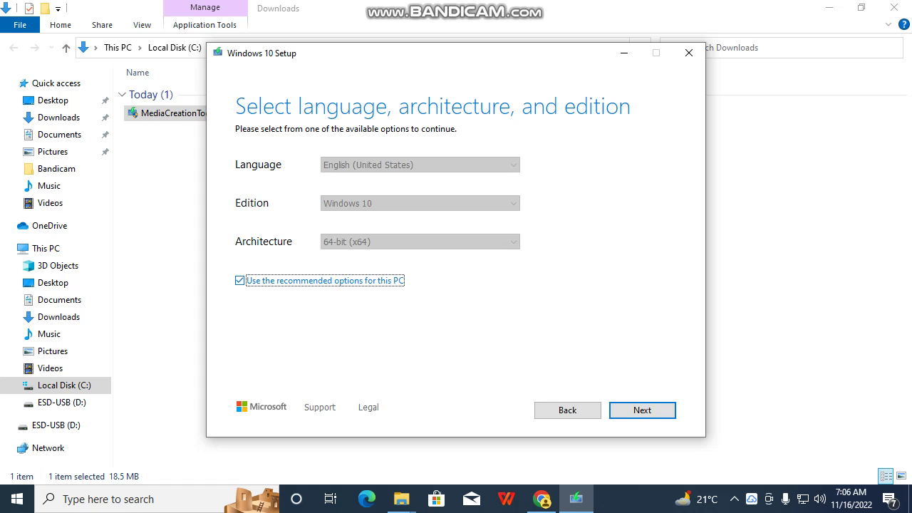
key("space")
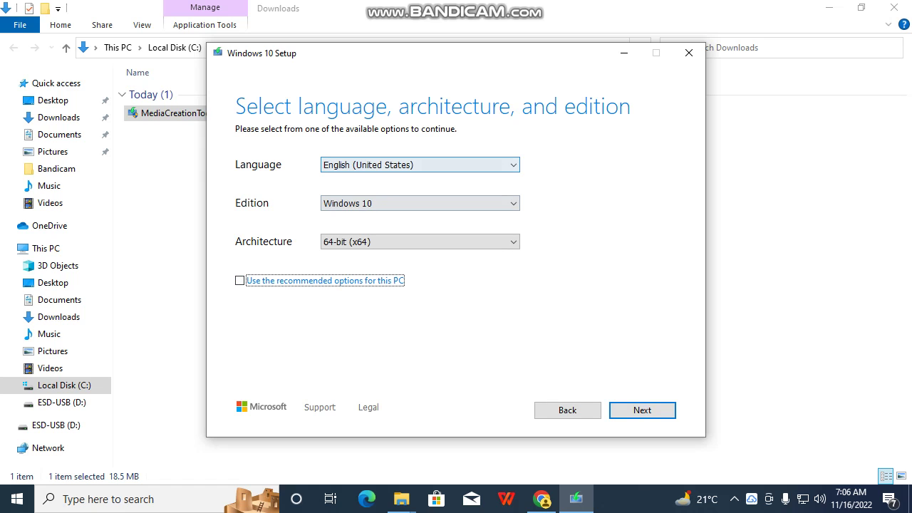
left_click(420, 204)
left_click(420, 242)
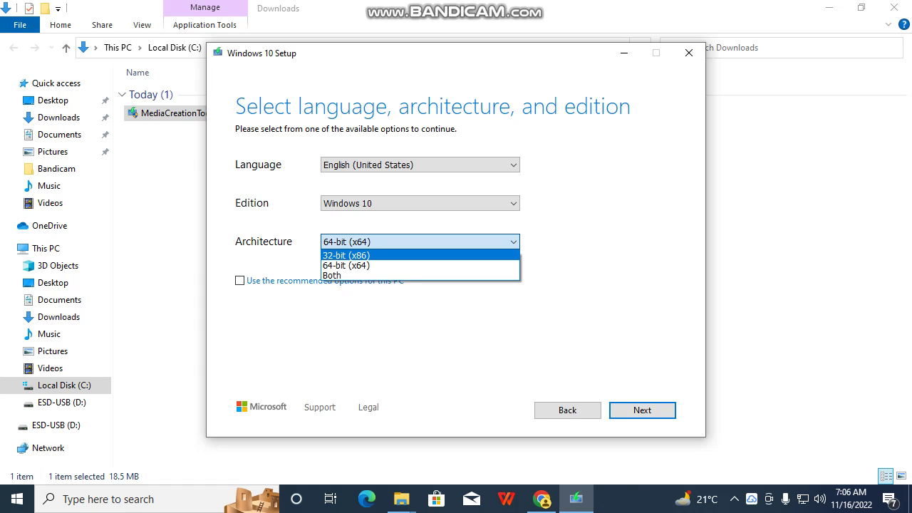
left_click(350, 265)
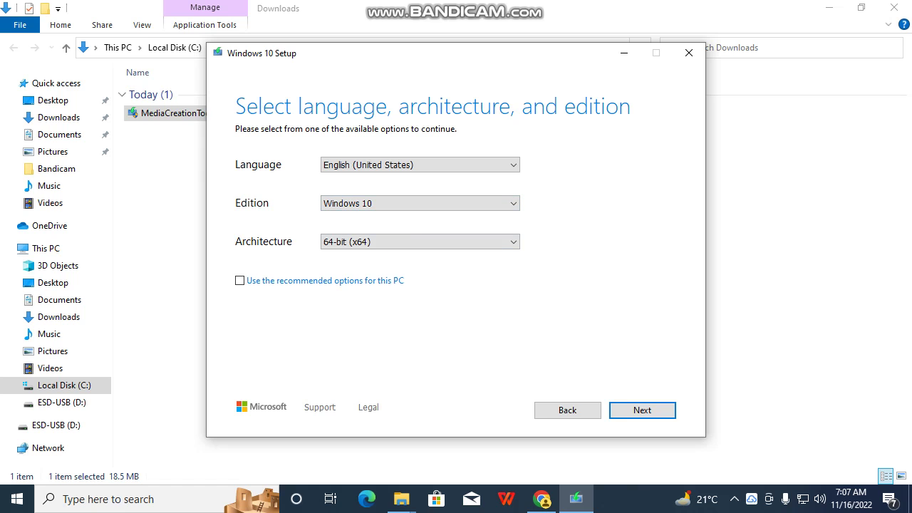
key("Return")
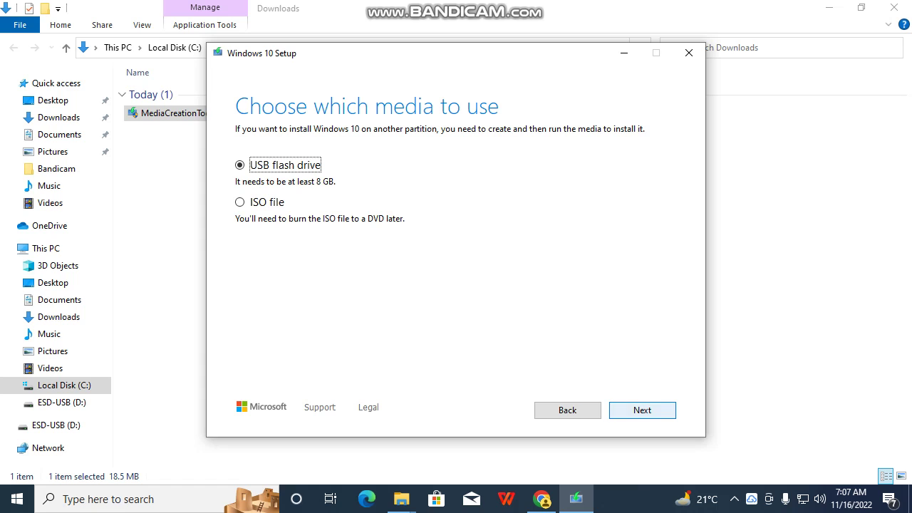
- Continue with USB flash drive as the media and choose D: (ESD-USB) as the target drive
left_click(642, 410)
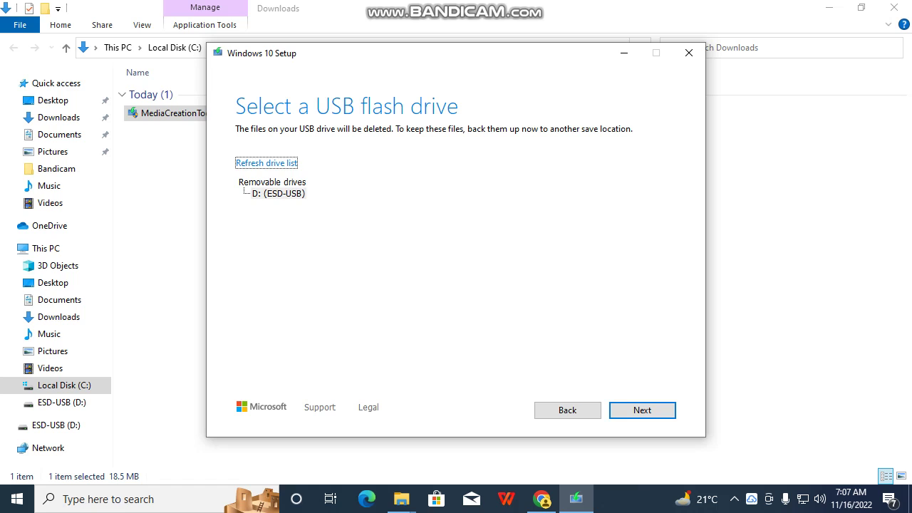
left_click(279, 193)
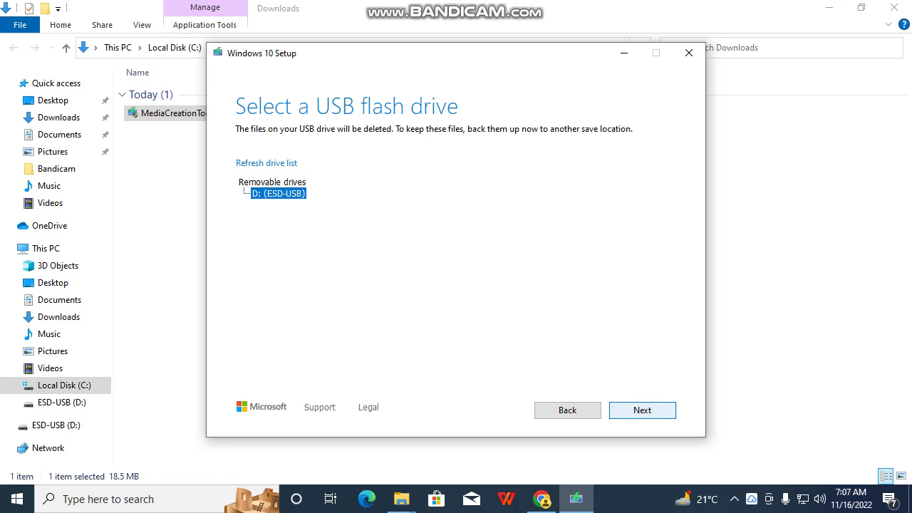
left_click(643, 410)
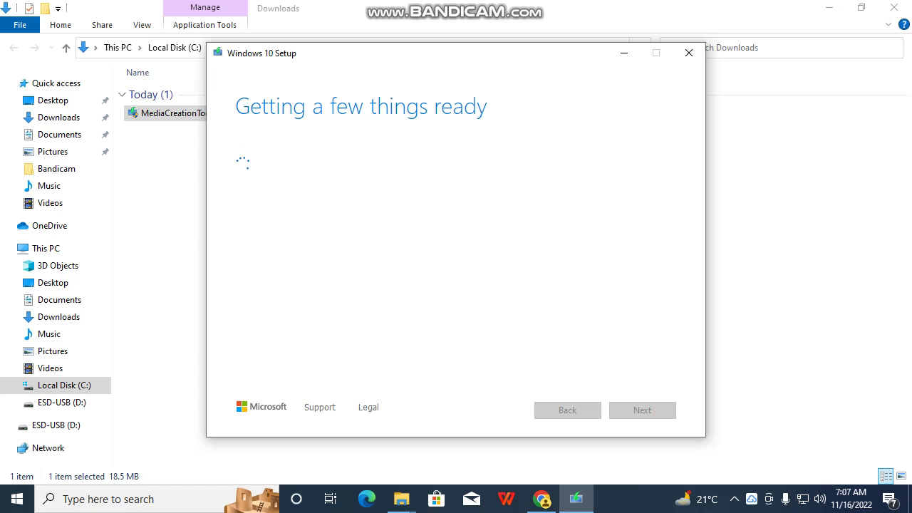